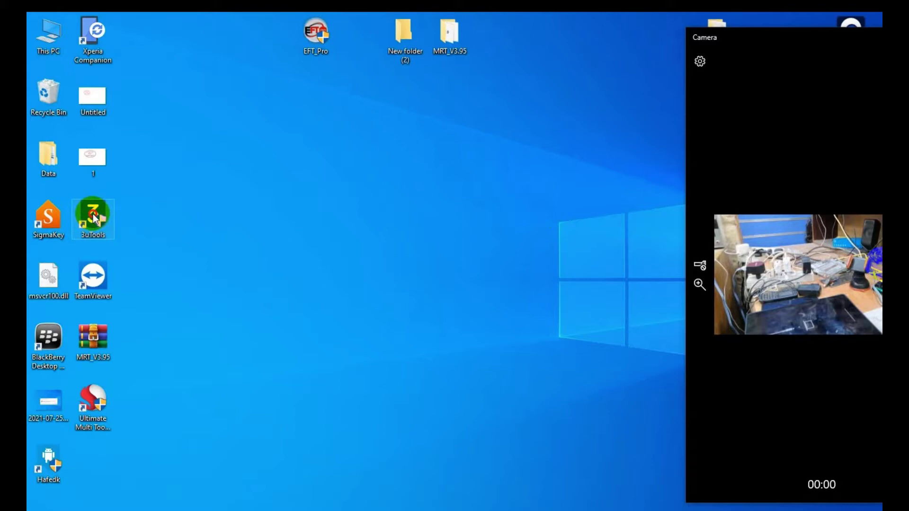
Launch 3uTools and open the firmware flashing page for the iPad connected in recovery mode
double_click(93, 214)
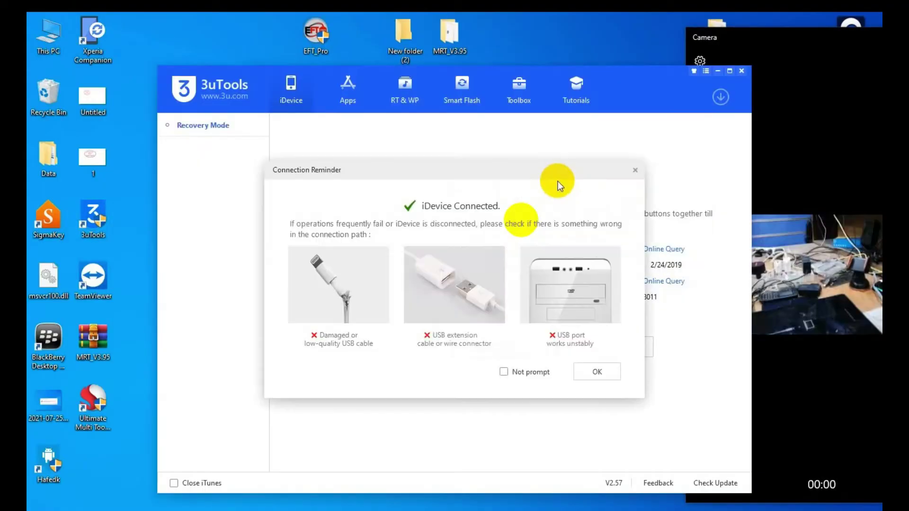
click(585, 371)
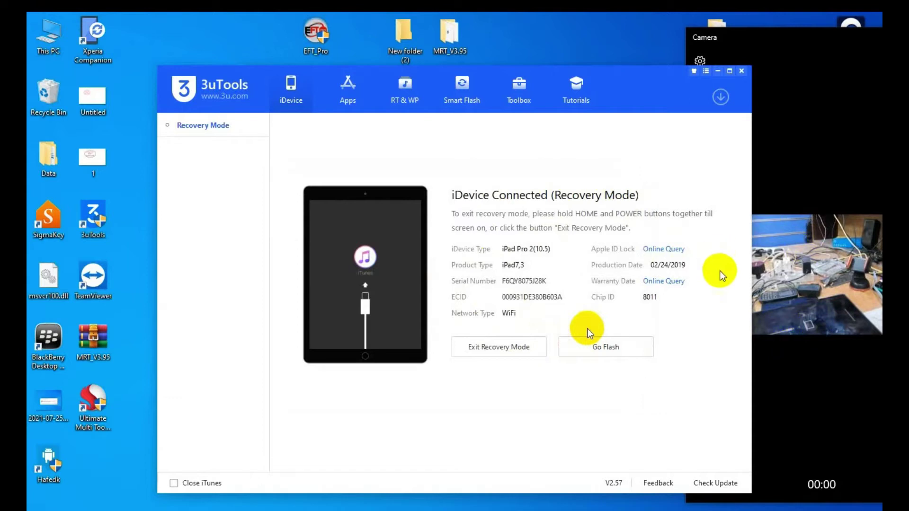
click(595, 346)
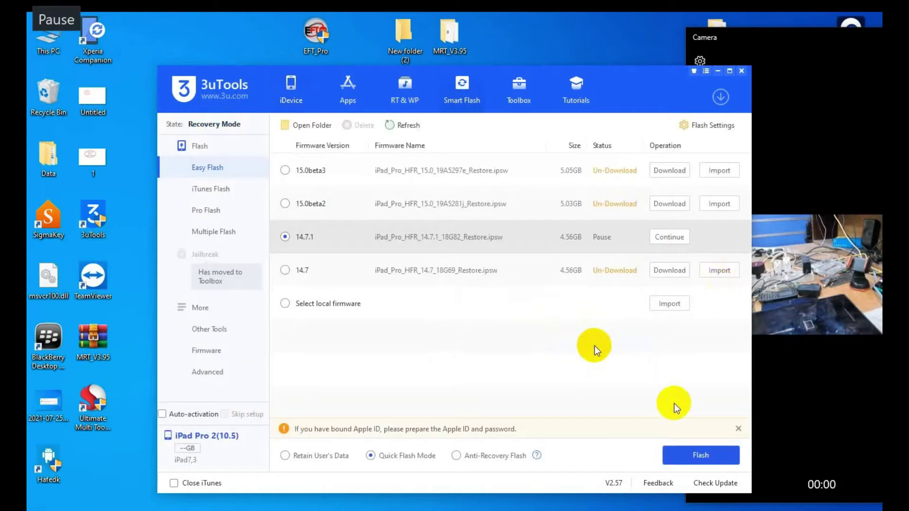
mouse_move(137, 494)
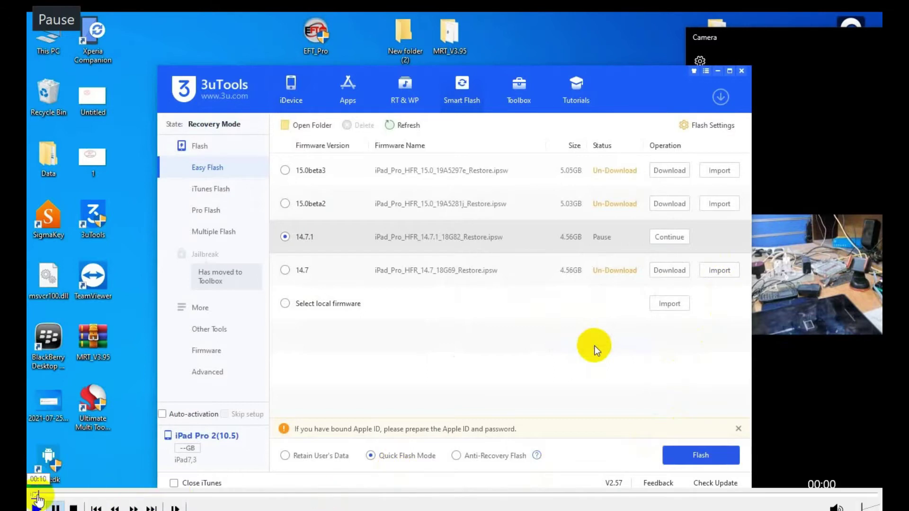
click(36, 495)
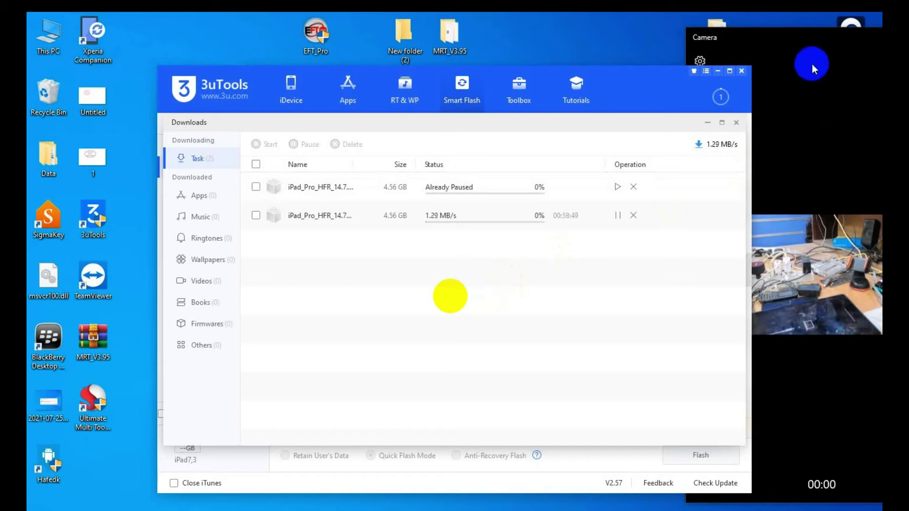
Enlarge the camera view to inspect the iPad on the desk, and restore the window's size
double_click(805, 35)
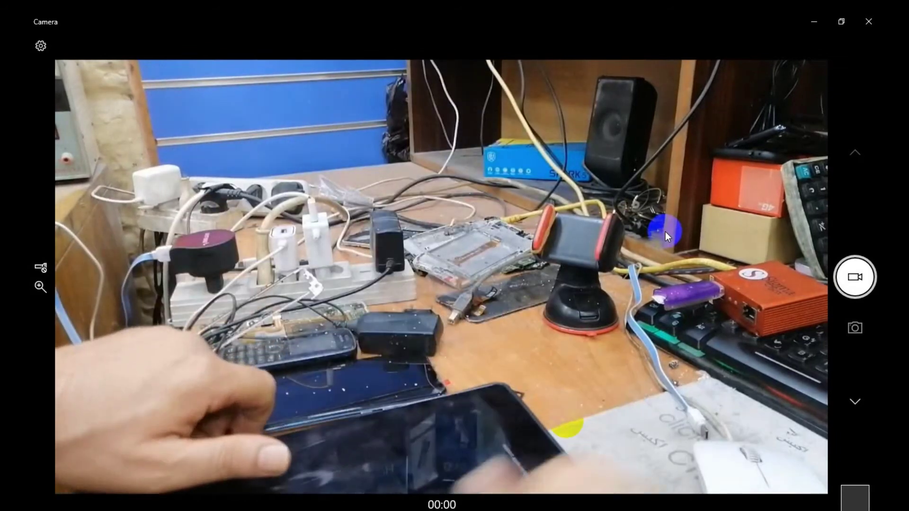
click(841, 21)
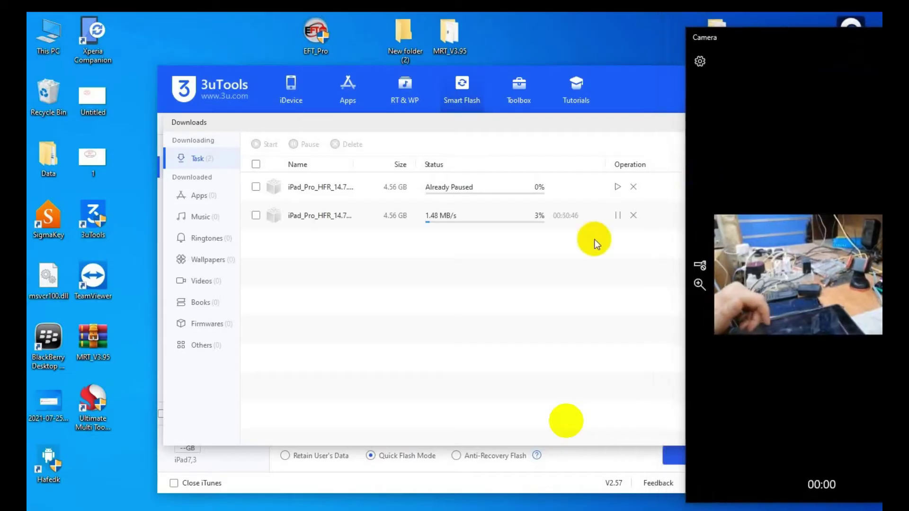
Move the 3uTools window clear of the camera view and minimize its Downloads window to reveal the firmware list
click(604, 98)
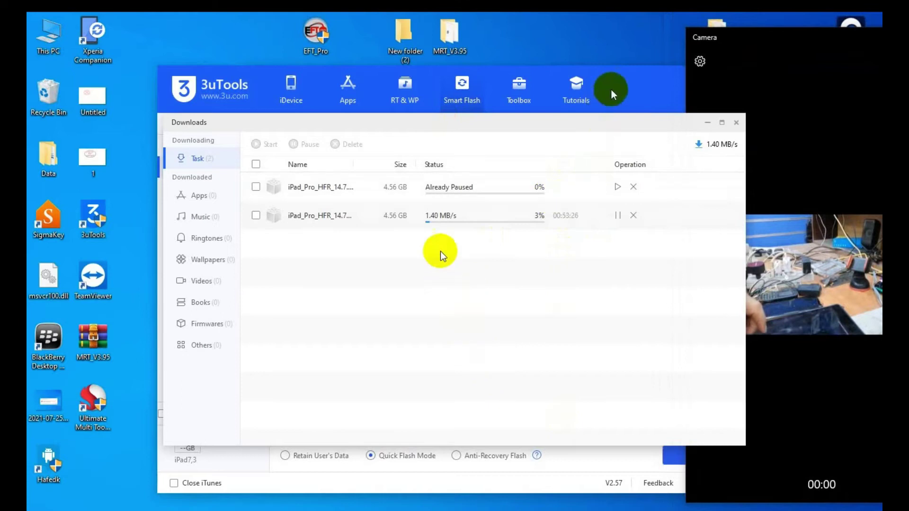
drag(616, 77, 545, 81)
click(711, 207)
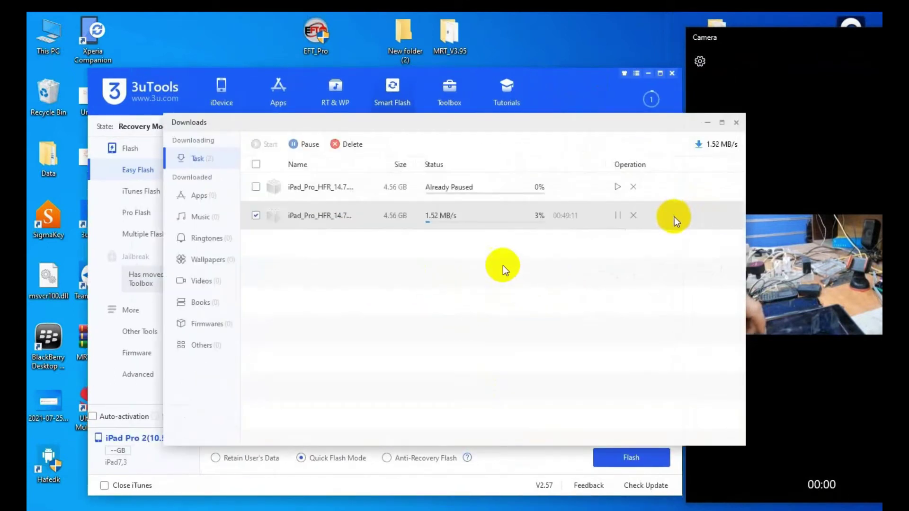
drag(609, 126, 524, 189)
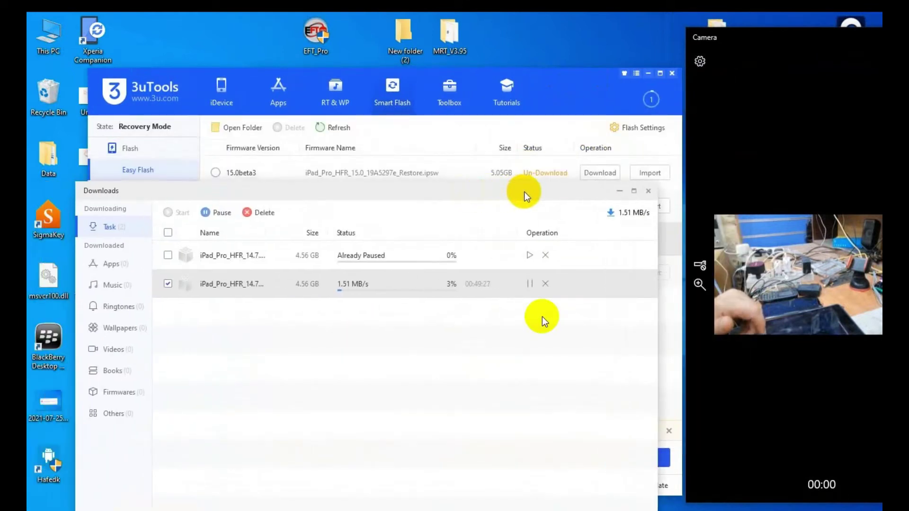
click(621, 192)
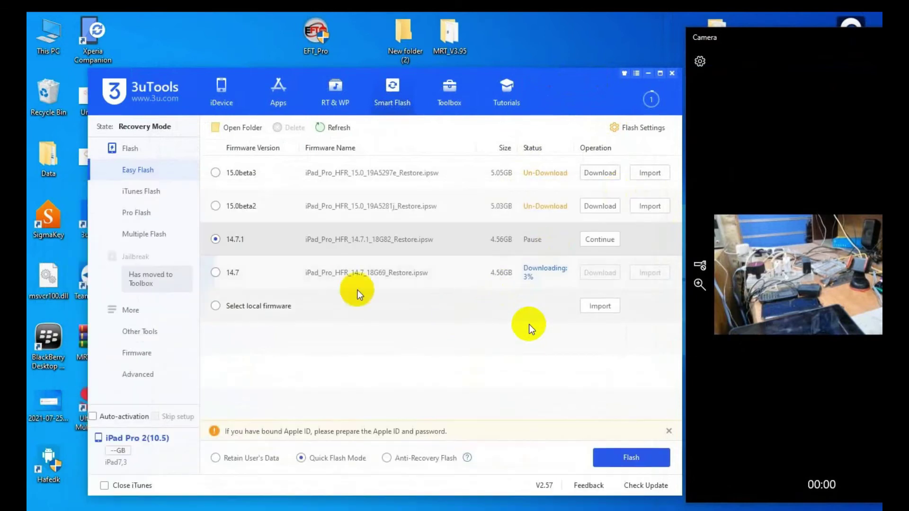
Reopen the flashing page from the iPad's device page and flash the downloaded 14.7 firmware in Quick Flash Mode
click(223, 95)
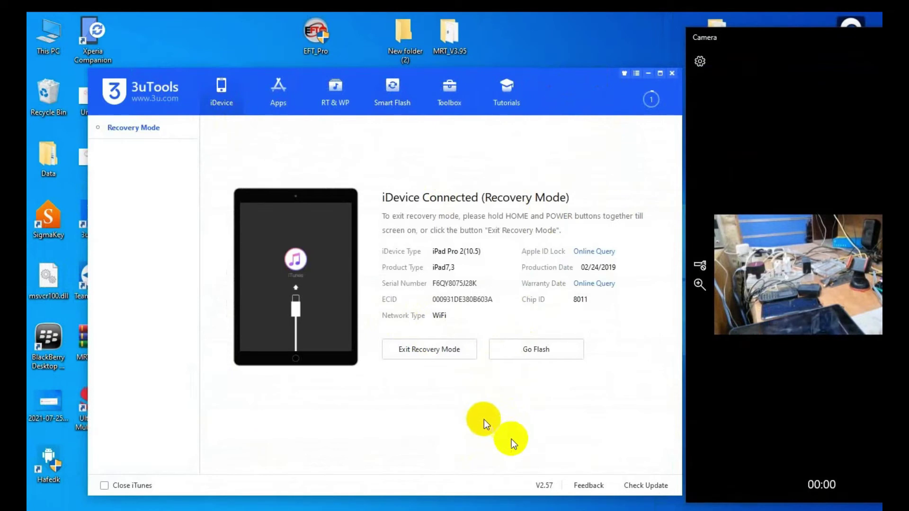
click(568, 355)
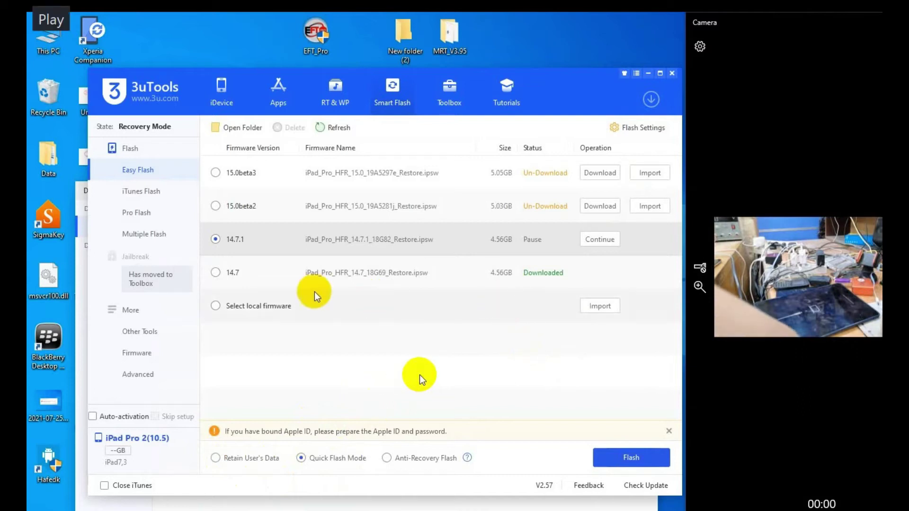
click(216, 273)
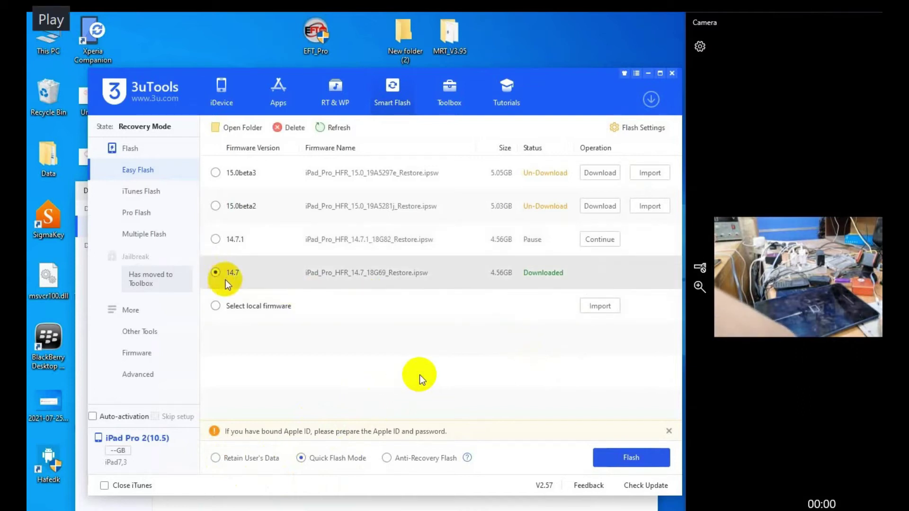
click(622, 457)
click(510, 375)
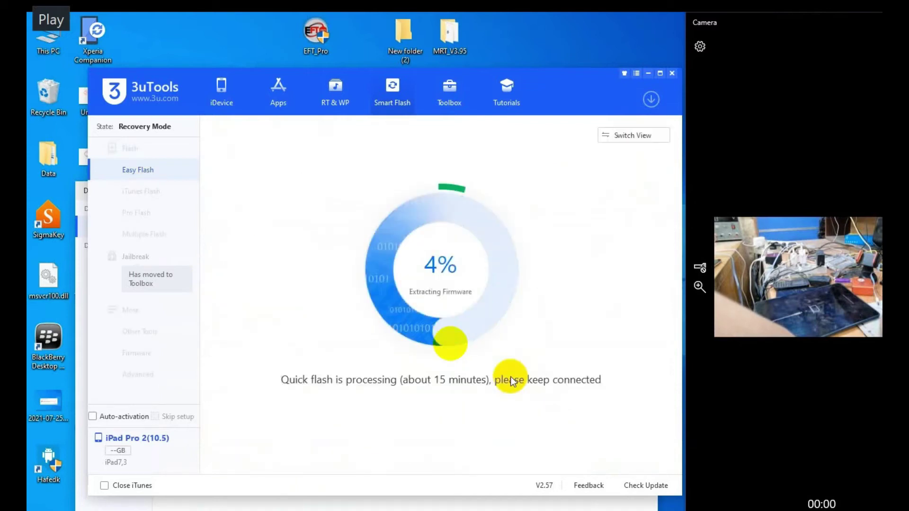
right_click(564, 13)
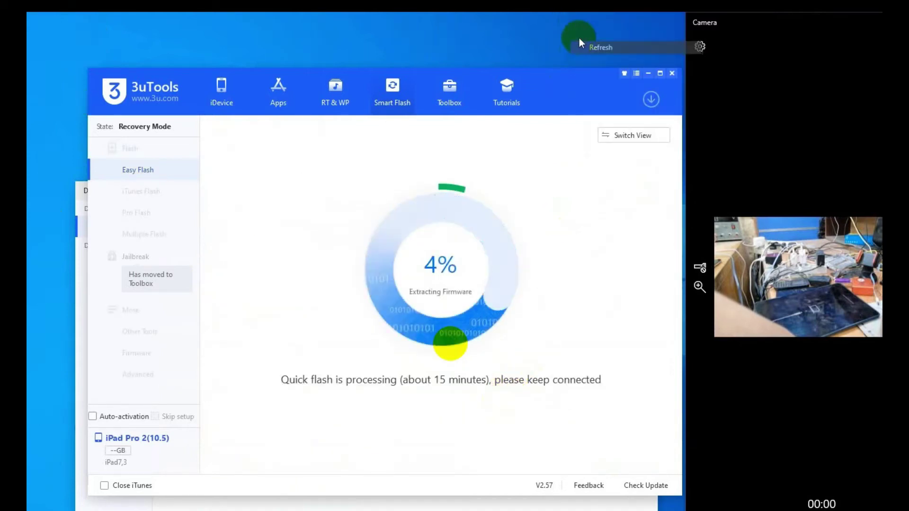
click(572, 45)
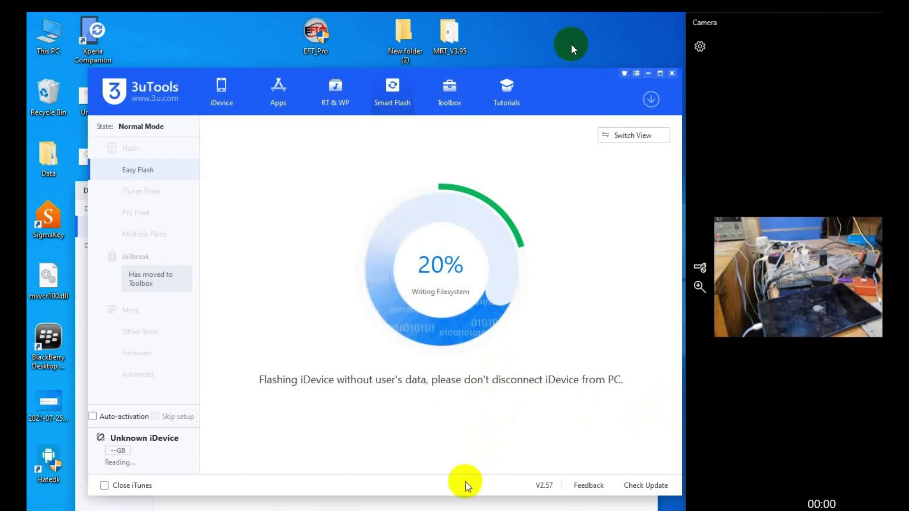
mouse_move(349, 504)
drag(498, 496, 593, 496)
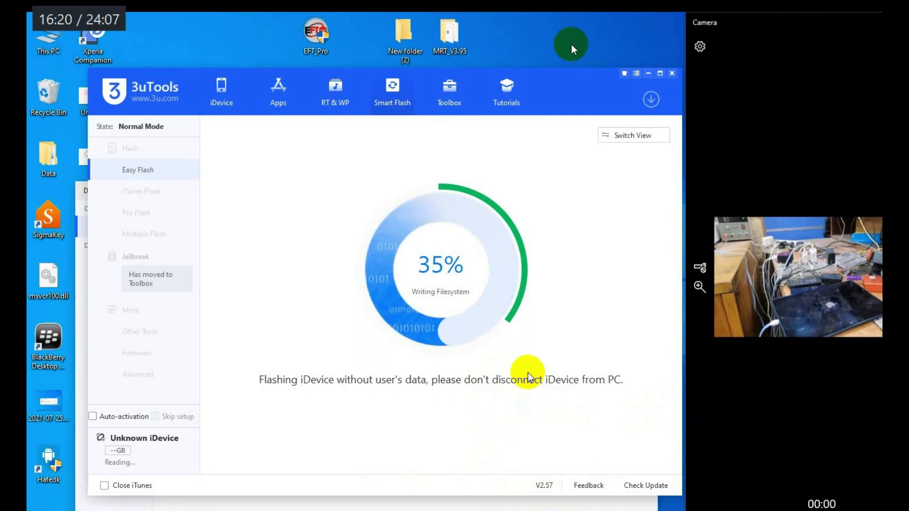
mouse_move(649, 502)
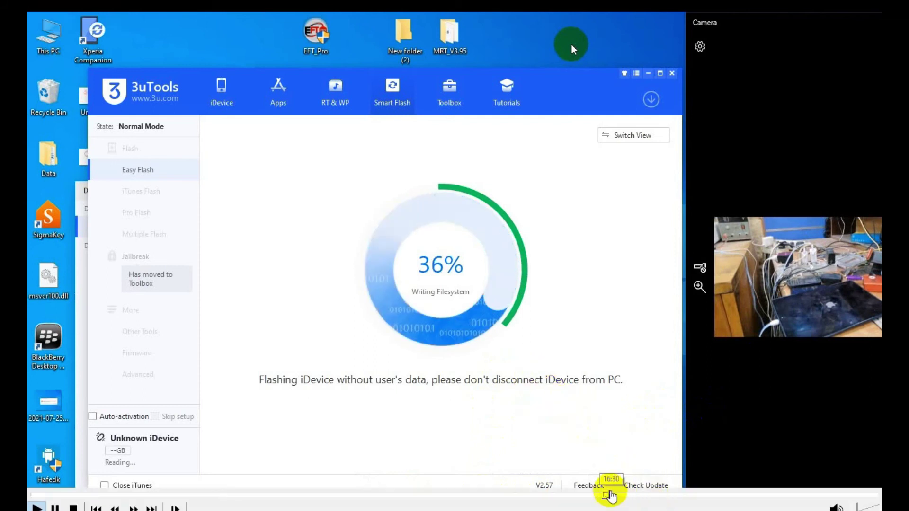
click(633, 496)
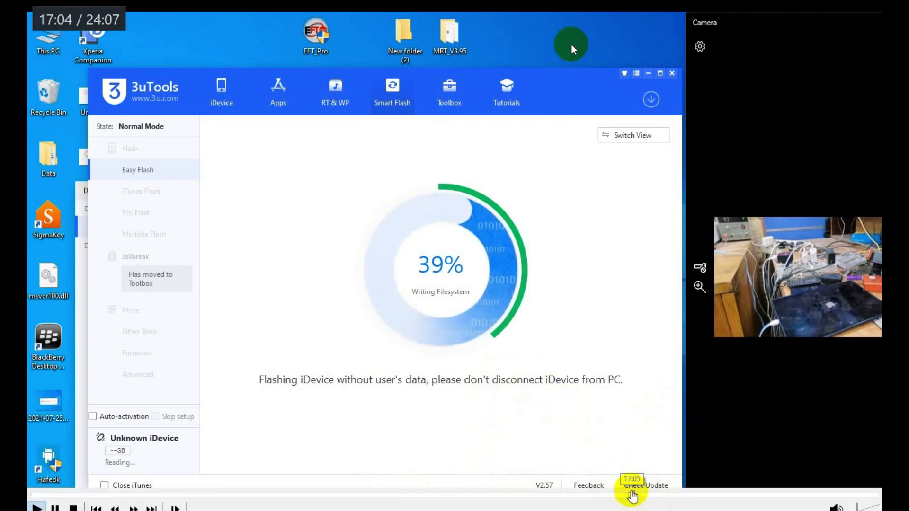
click(654, 496)
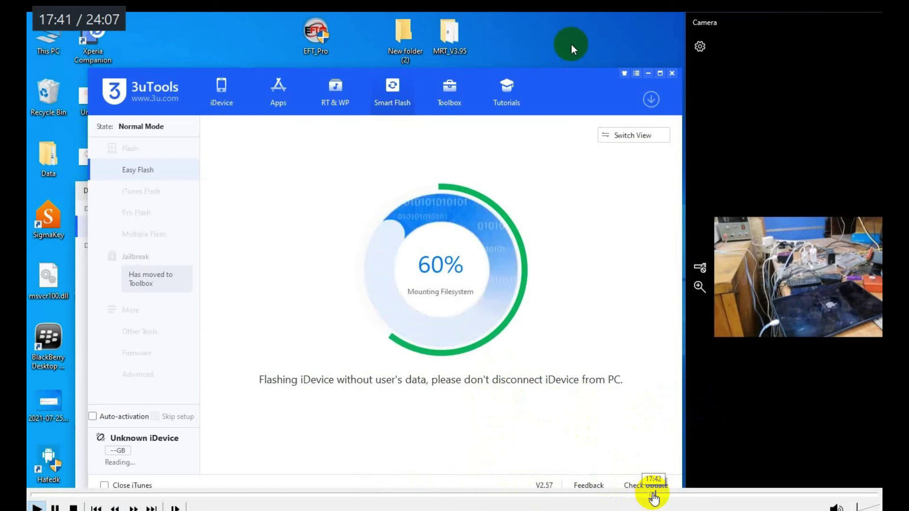
click(670, 497)
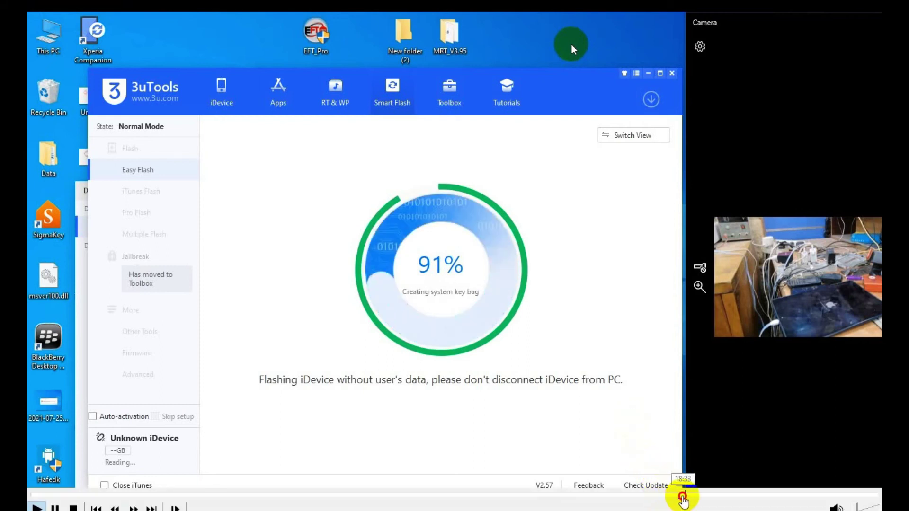
click(683, 497)
click(694, 497)
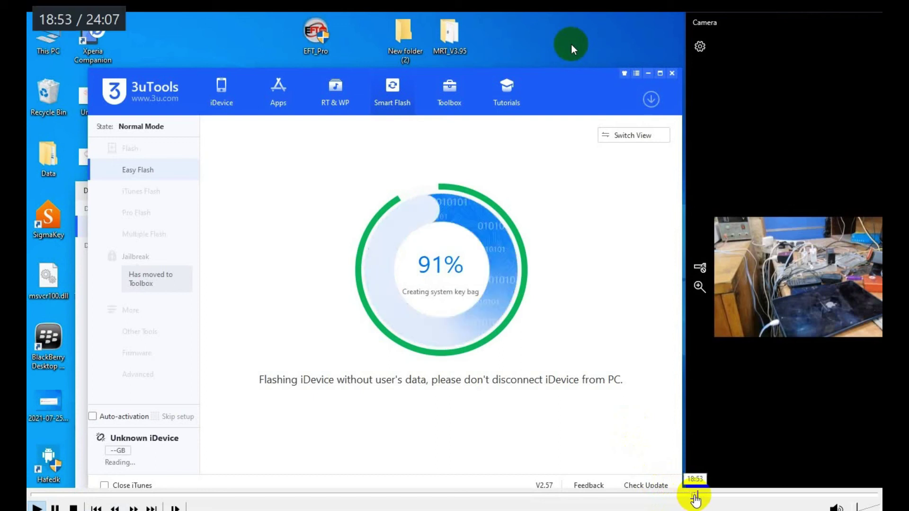
click(704, 497)
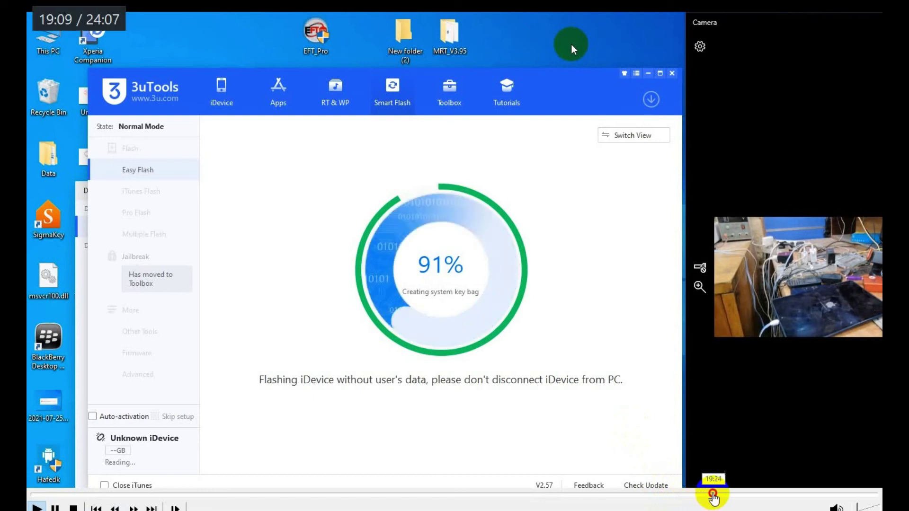
click(719, 497)
click(730, 498)
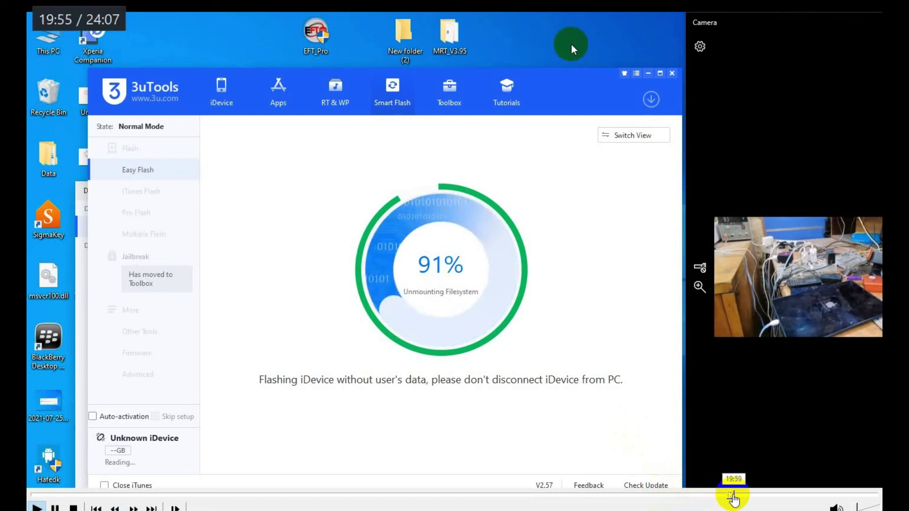
click(743, 497)
click(744, 497)
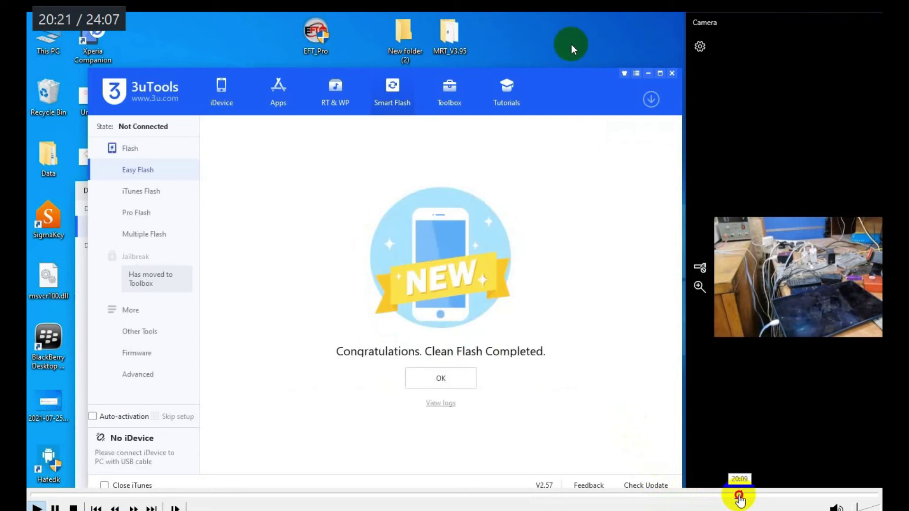
click(740, 498)
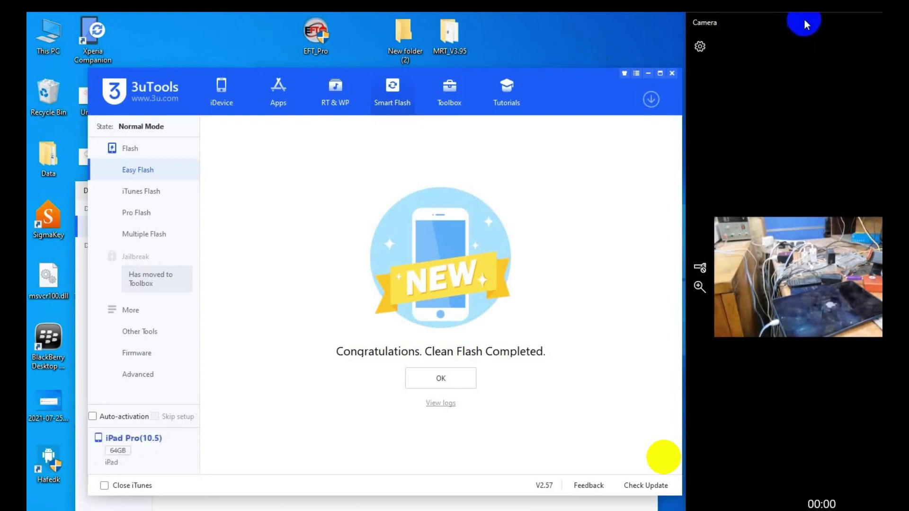
Enlarge the camera view to watch the flashed iPad start up
double_click(807, 25)
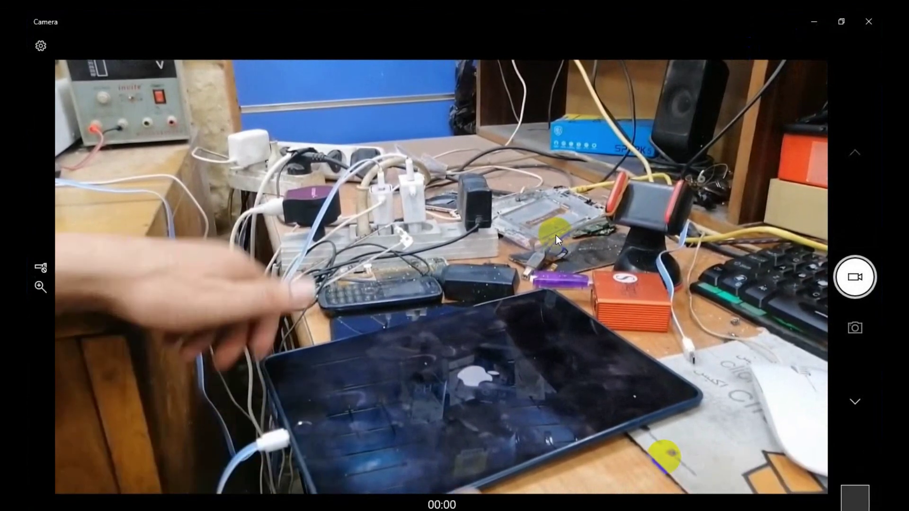
click(556, 235)
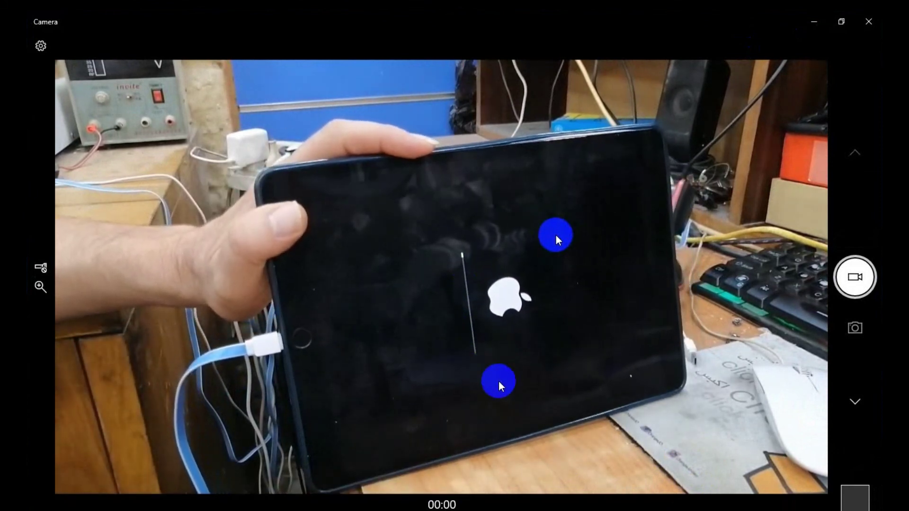
mouse_move(634, 501)
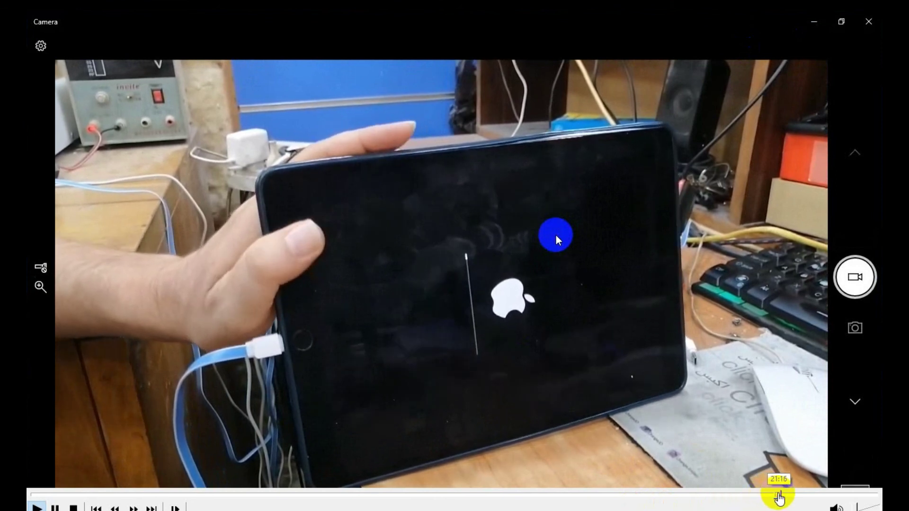
click(779, 497)
click(787, 498)
click(797, 498)
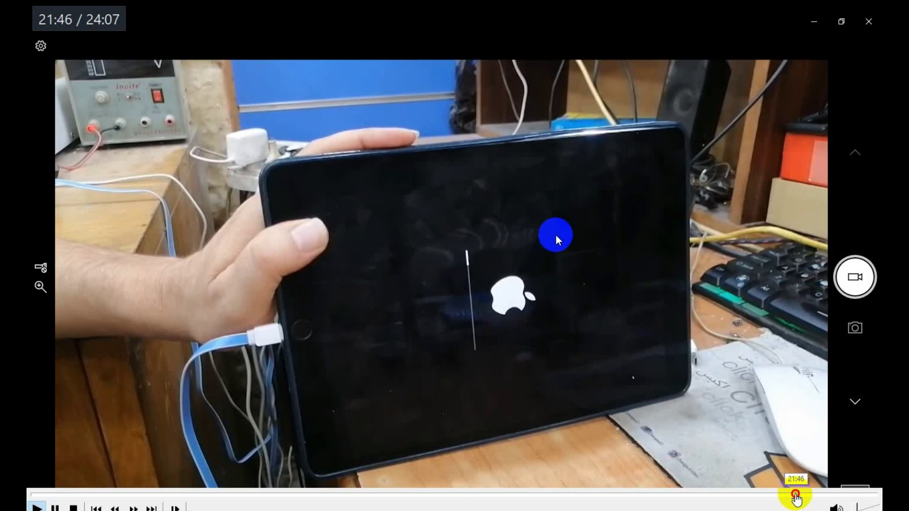
click(809, 496)
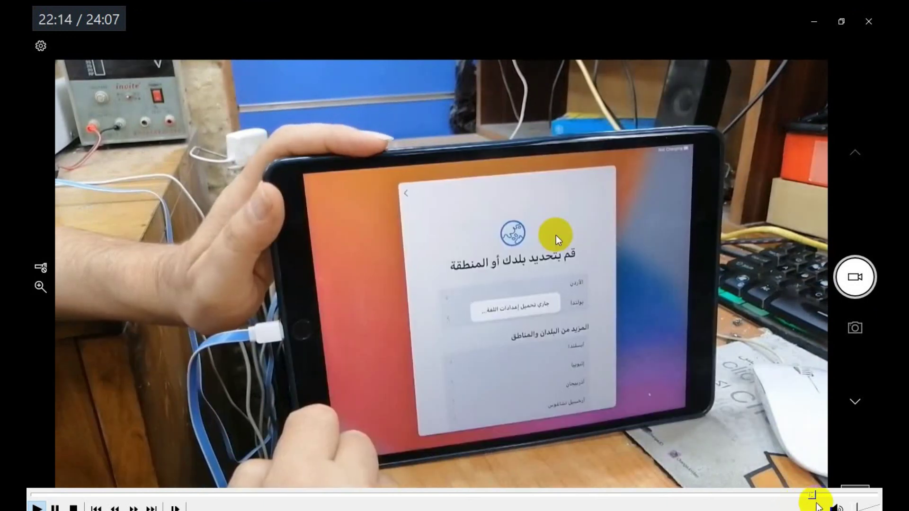
click(808, 497)
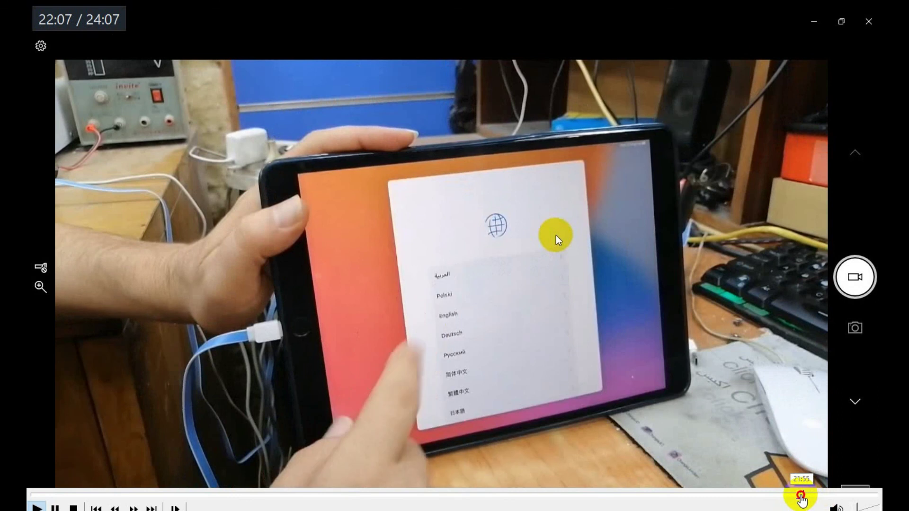
click(802, 494)
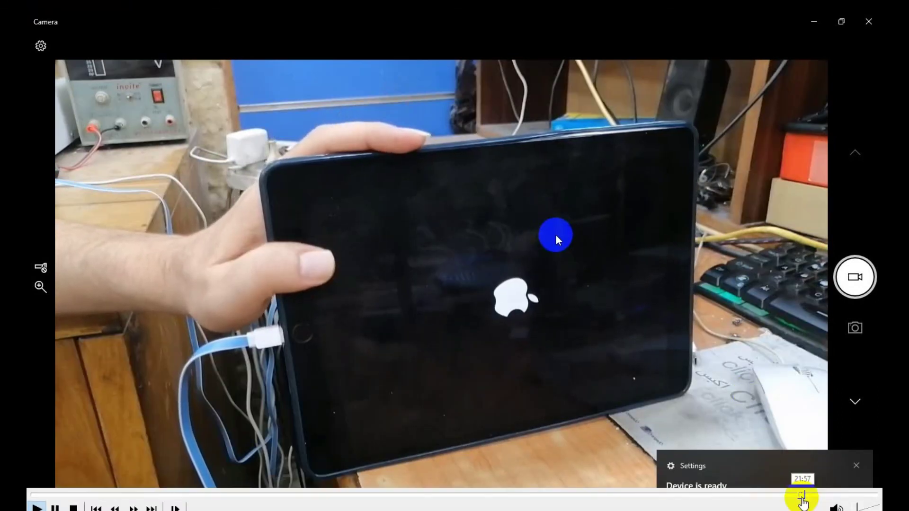
click(795, 496)
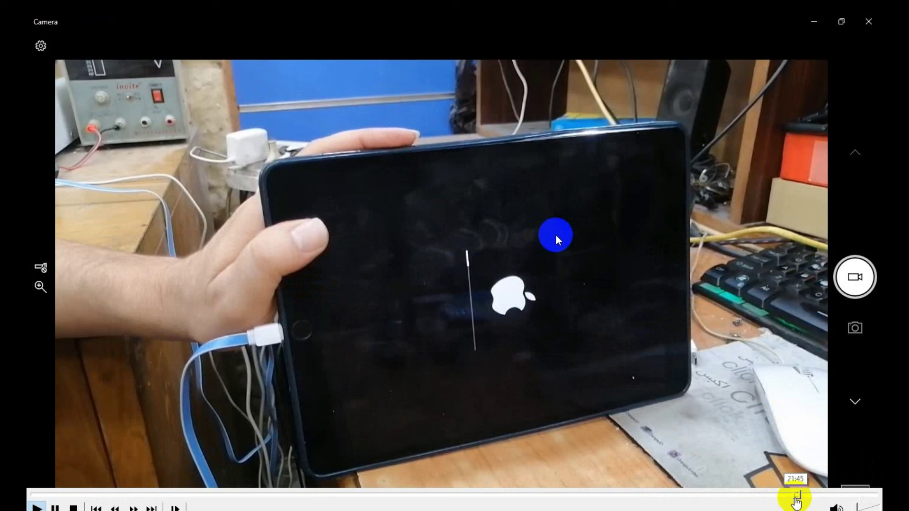
click(799, 495)
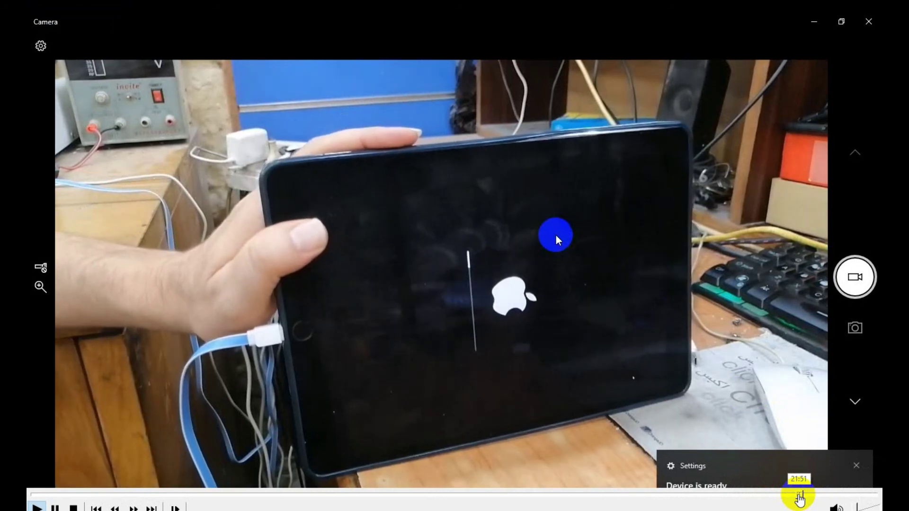
click(799, 495)
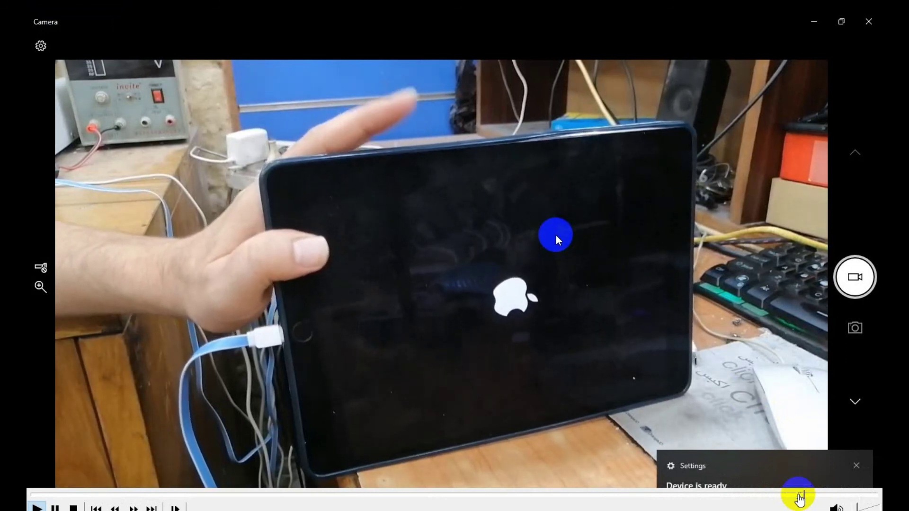